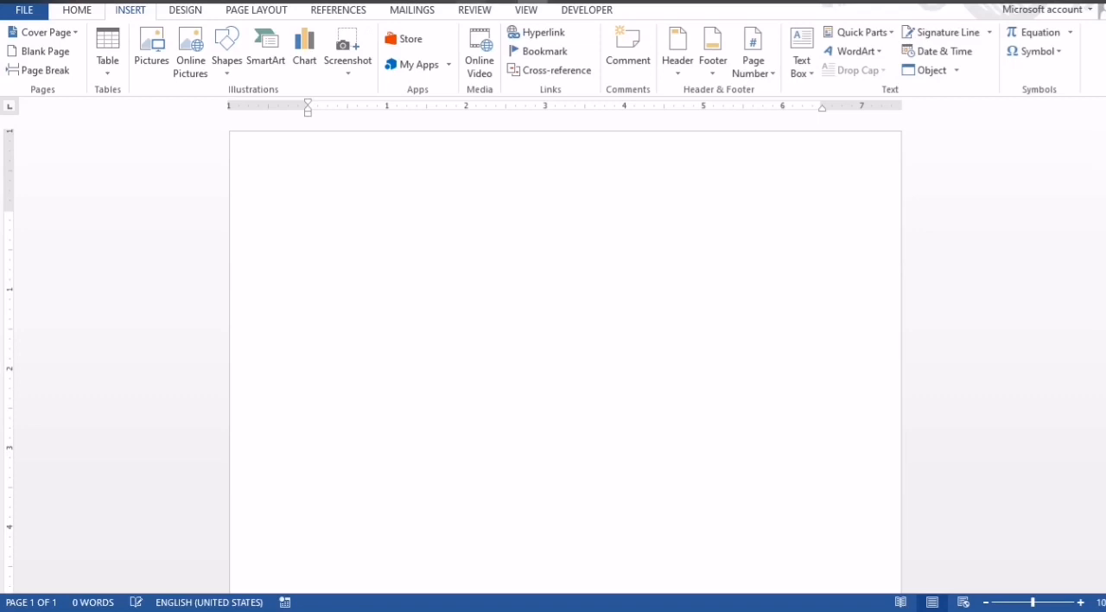
Switch to Photos and look through the sample flyer designs, including the shaped-picture layouts, before returning to the document.
left_click(502, 2)
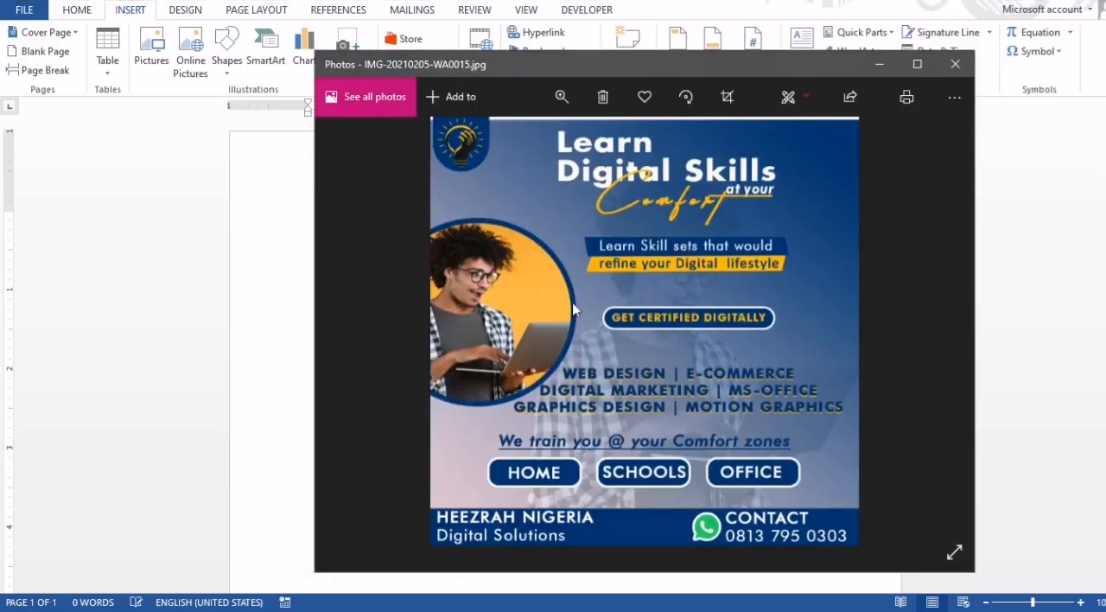
key("Left")
key("Left")
key("Left")
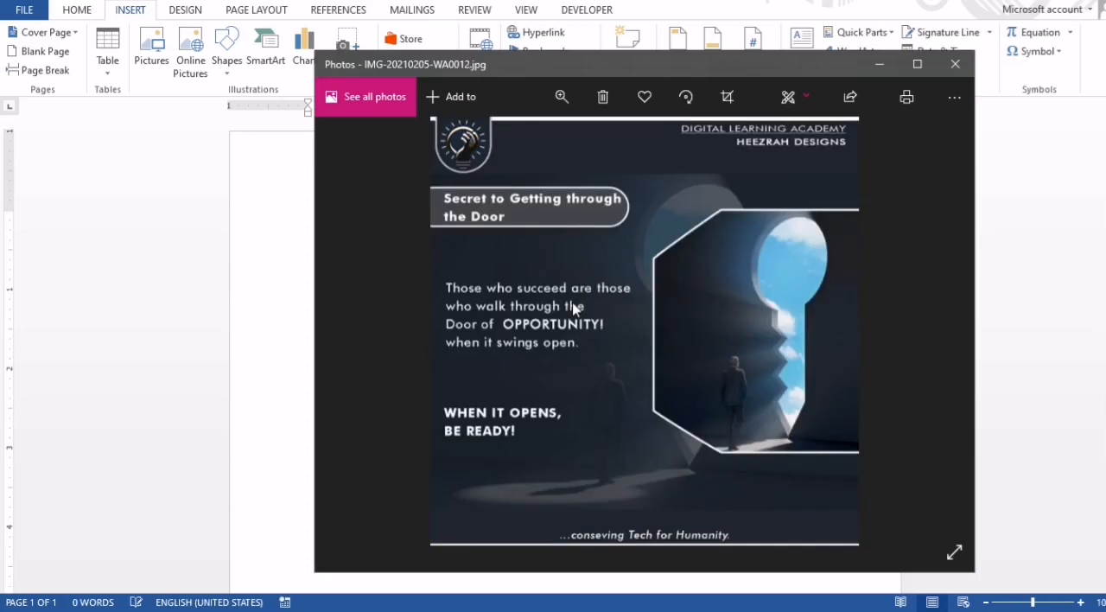
key("Left")
key("Left")
key("Left")
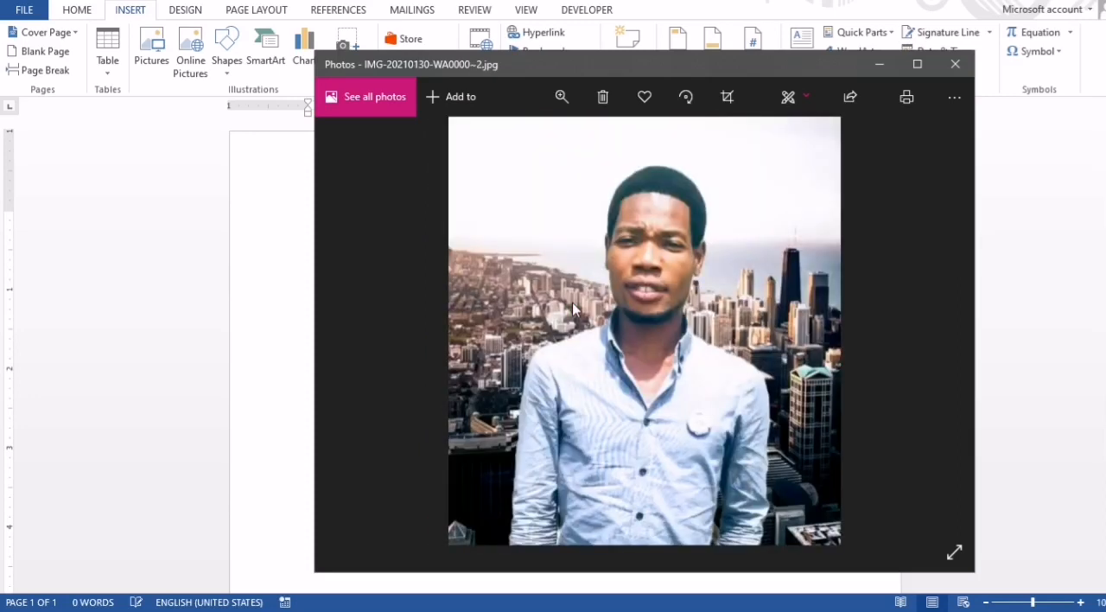
key("Right")
key("Right")
key("Right")
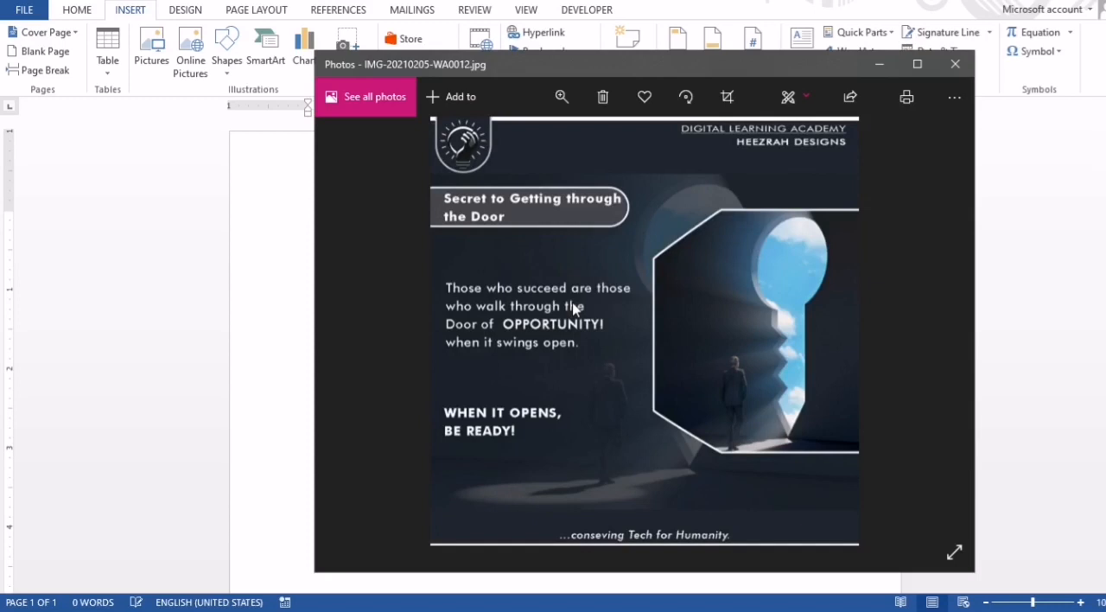
key("Right")
key("Right")
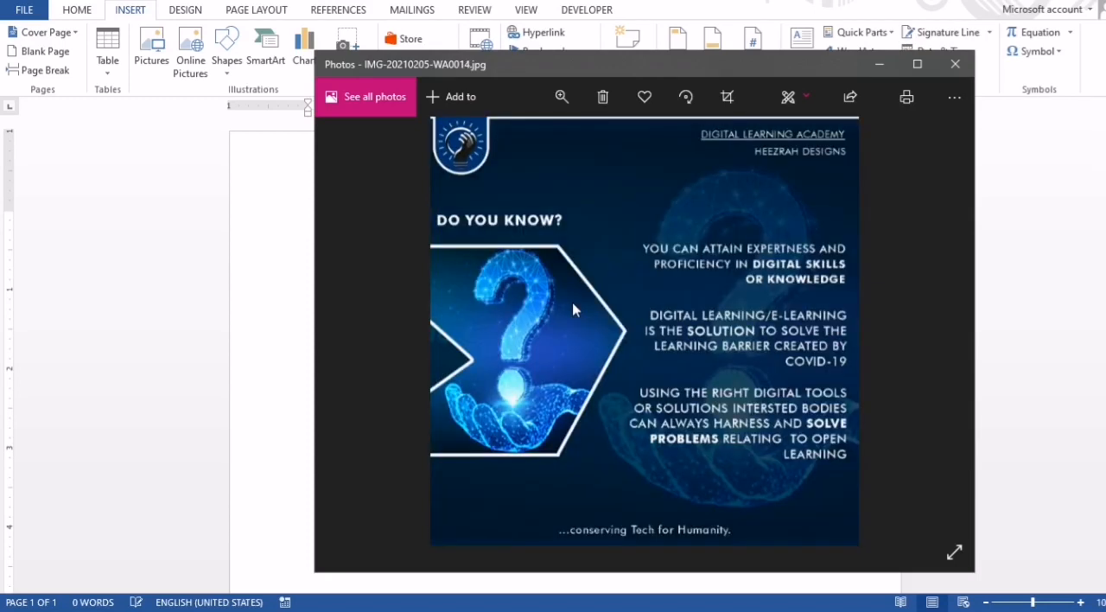
left_click(878, 65)
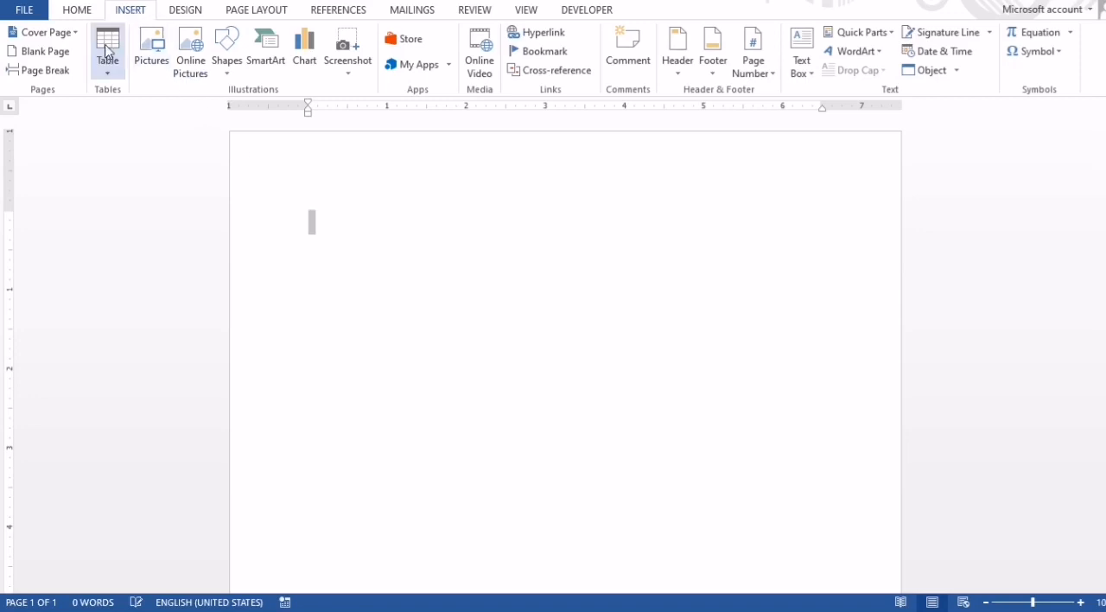
Insert a SmartArt graphic using the interlocking hexagons layout from the List category.
left_click(89, 13)
left_click(128, 11)
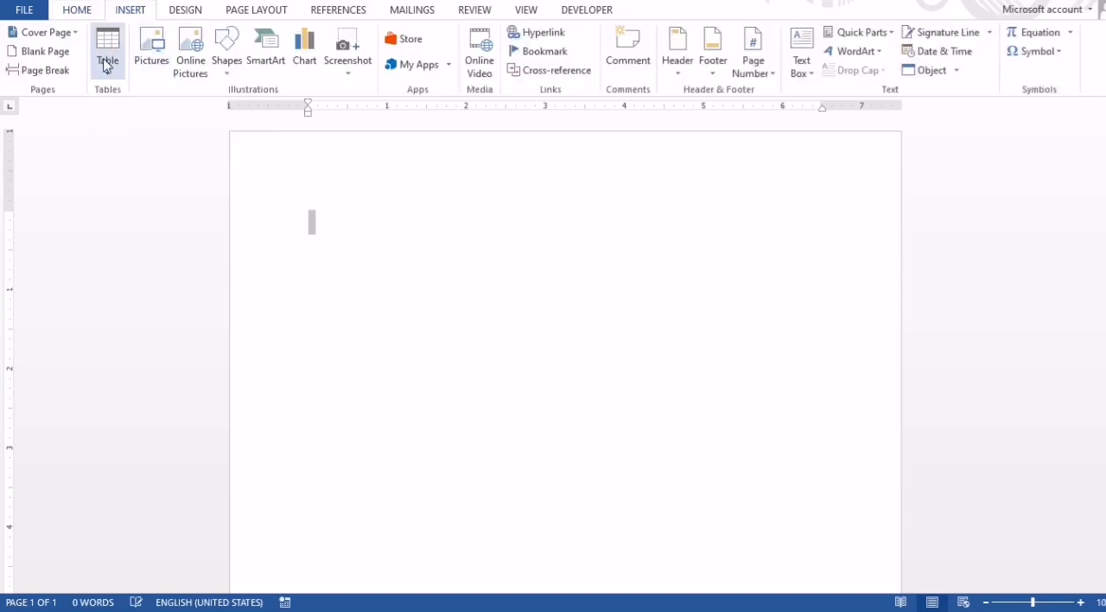
left_click(278, 57)
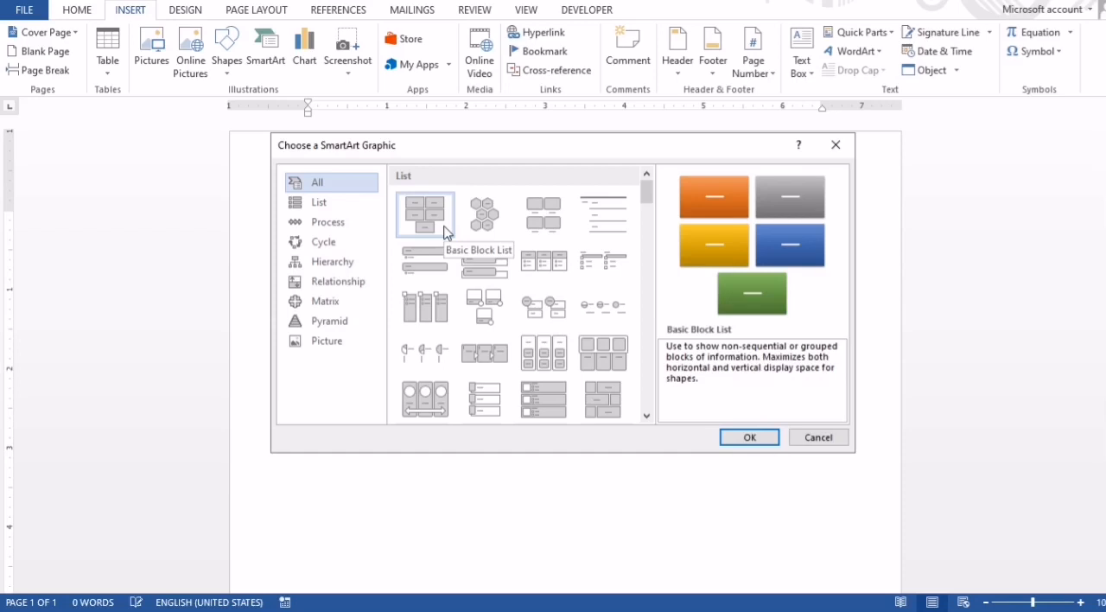
mouse_move(646, 186)
left_mouse_down()
mouse_move(659, 306)
mouse_move(643, 192)
left_mouse_up()
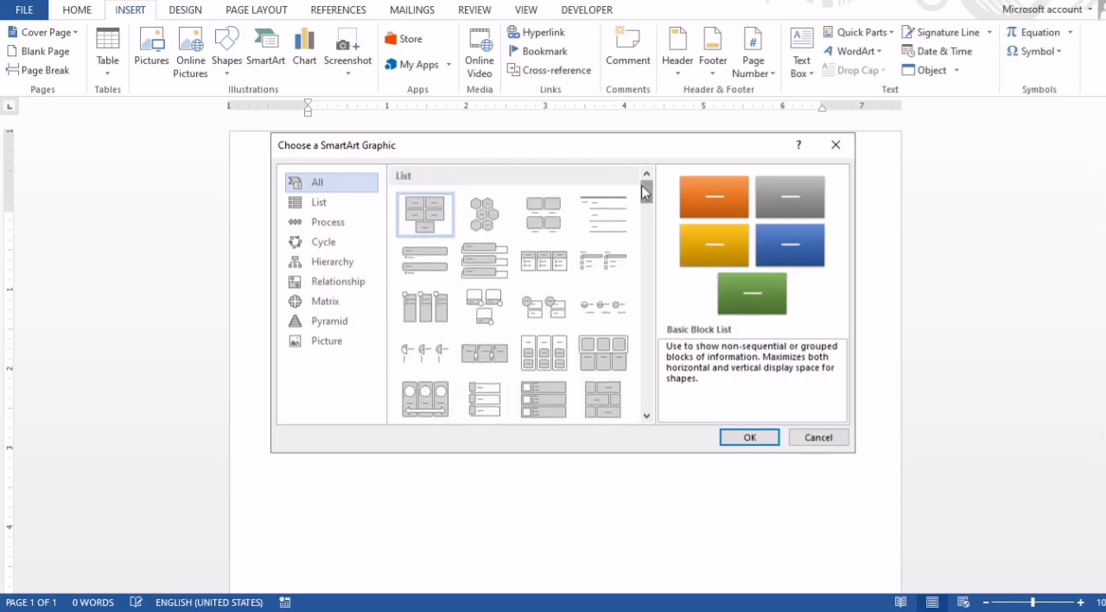
left_click(483, 215)
left_click(741, 442)
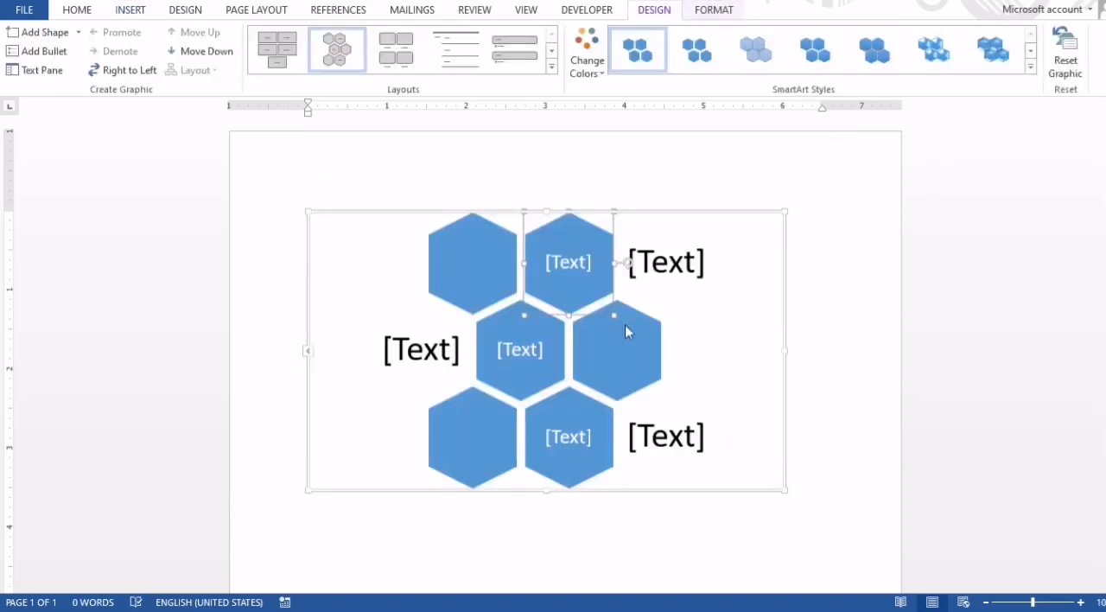
Examine the text placeholders inside and beside the hexagons of the SmartArt graphic.
left_click(516, 354)
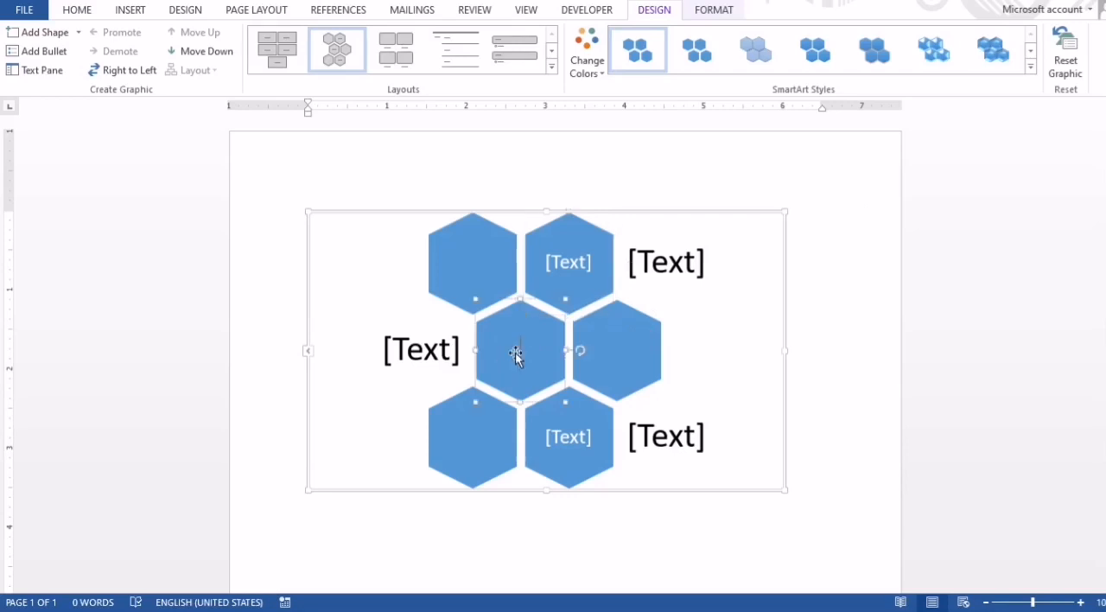
left_click(410, 359)
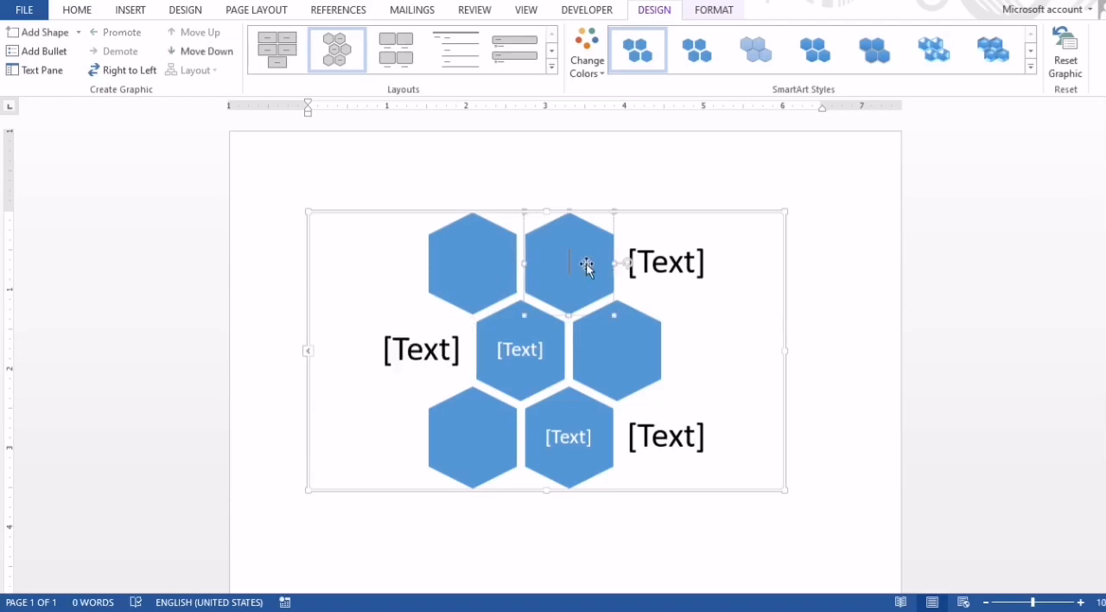
left_click(689, 273)
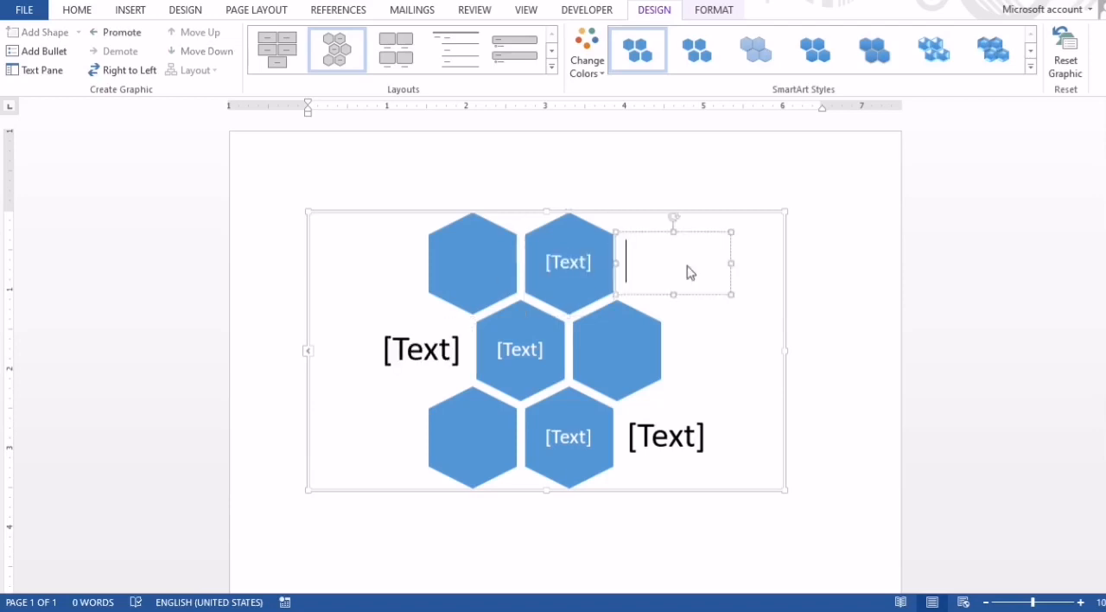
left_click(659, 436)
left_click(577, 439)
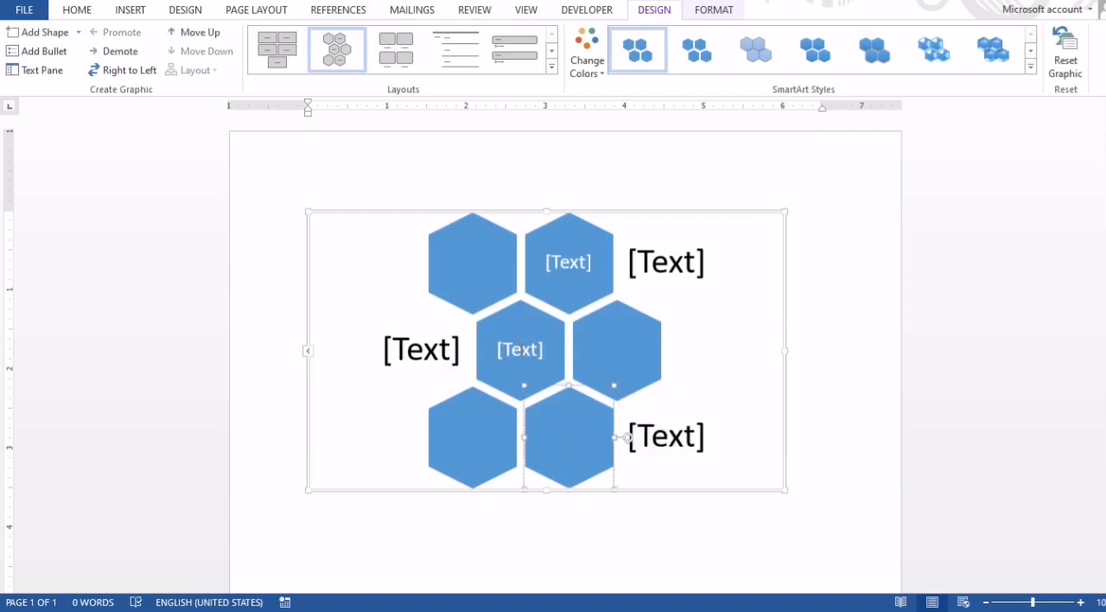
left_click(520, 350)
left_click(412, 316)
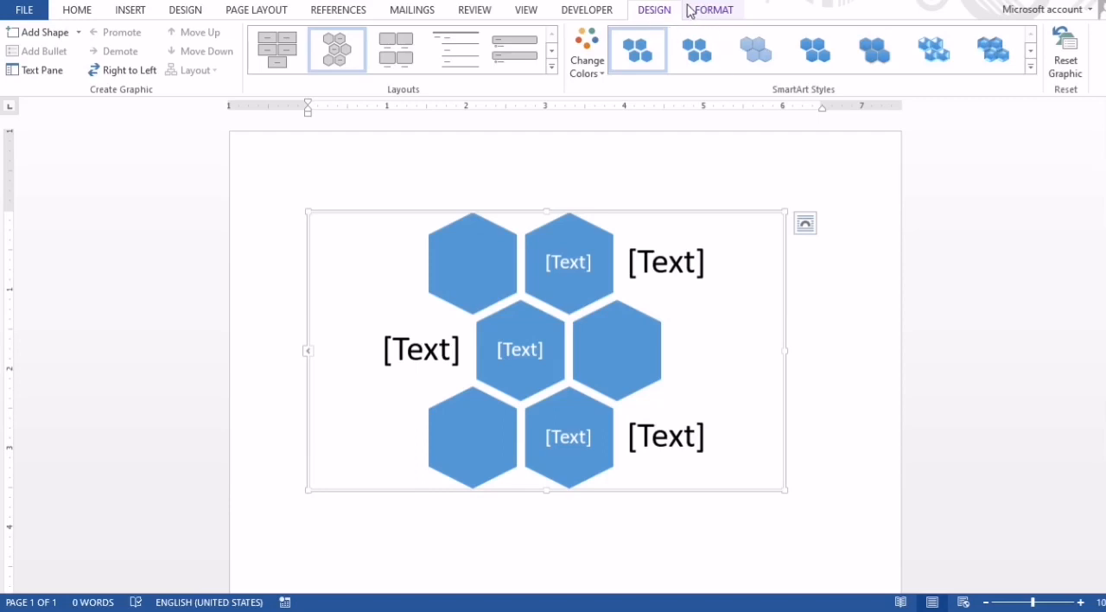
Recolor the SmartArt graphic with the first Colorful variation and set its text wrapping to In Front of Text.
left_click(600, 66)
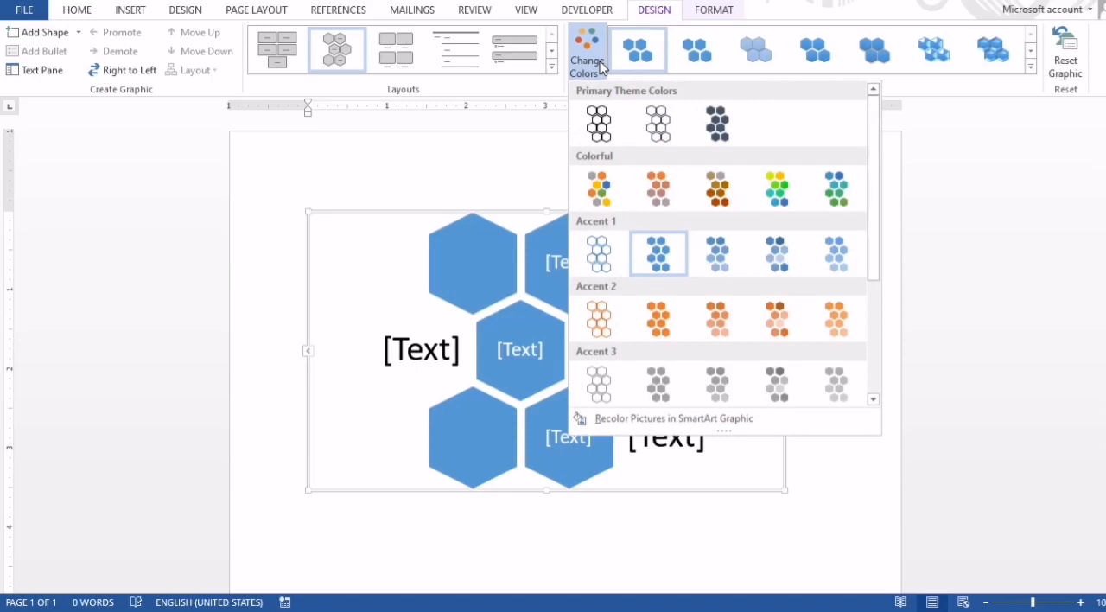
left_click(598, 192)
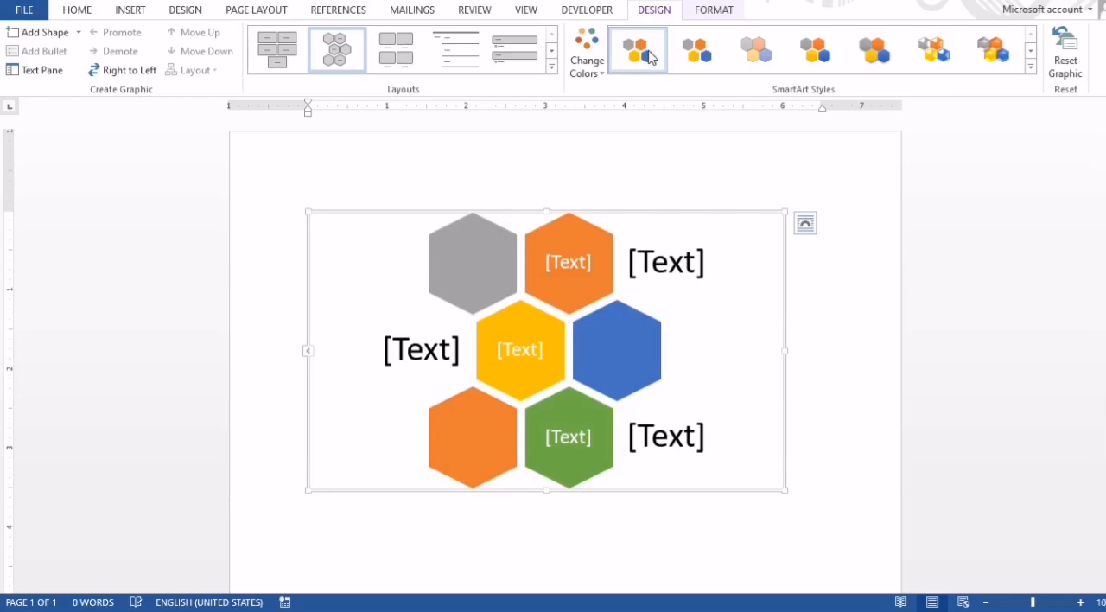
left_click(804, 225)
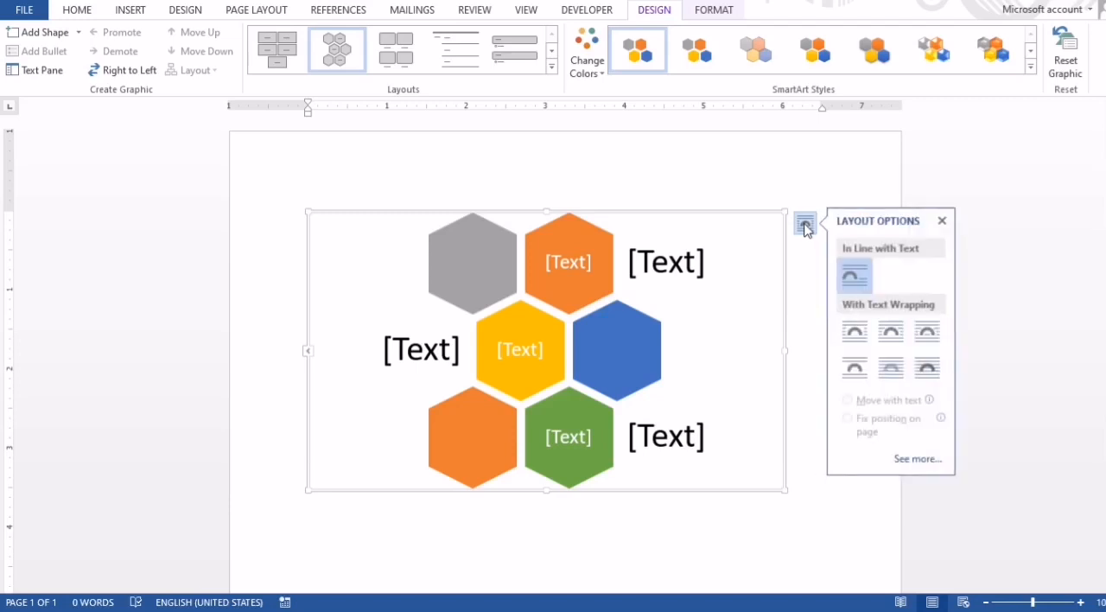
left_click(930, 375)
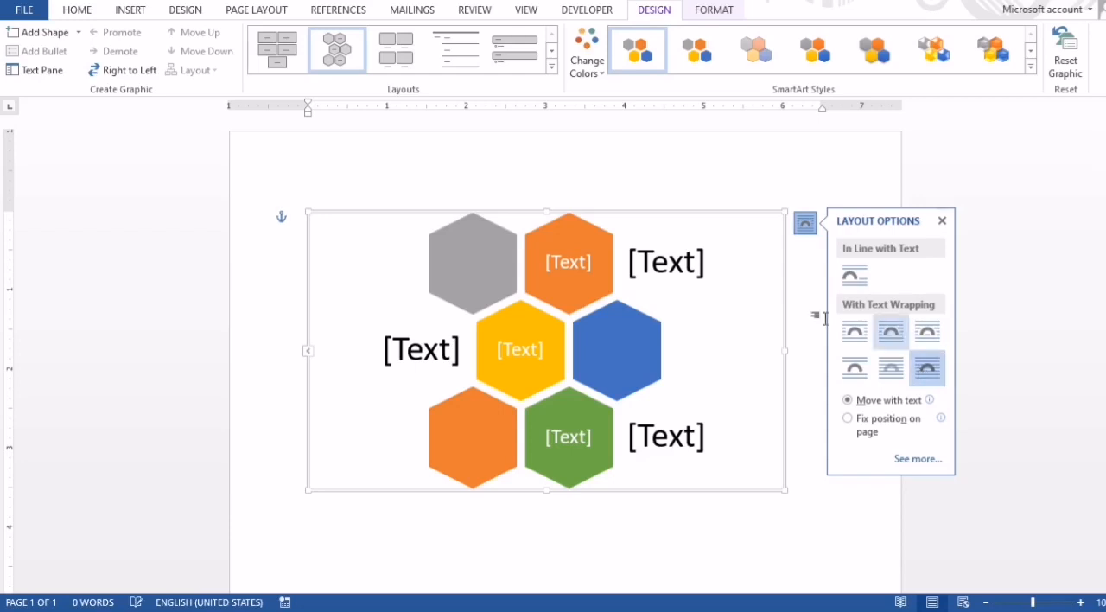
Move the whole SmartArt graphic about 1.3 inches to the right, toward the page's right edge.
left_click(701, 213)
left_click(569, 271)
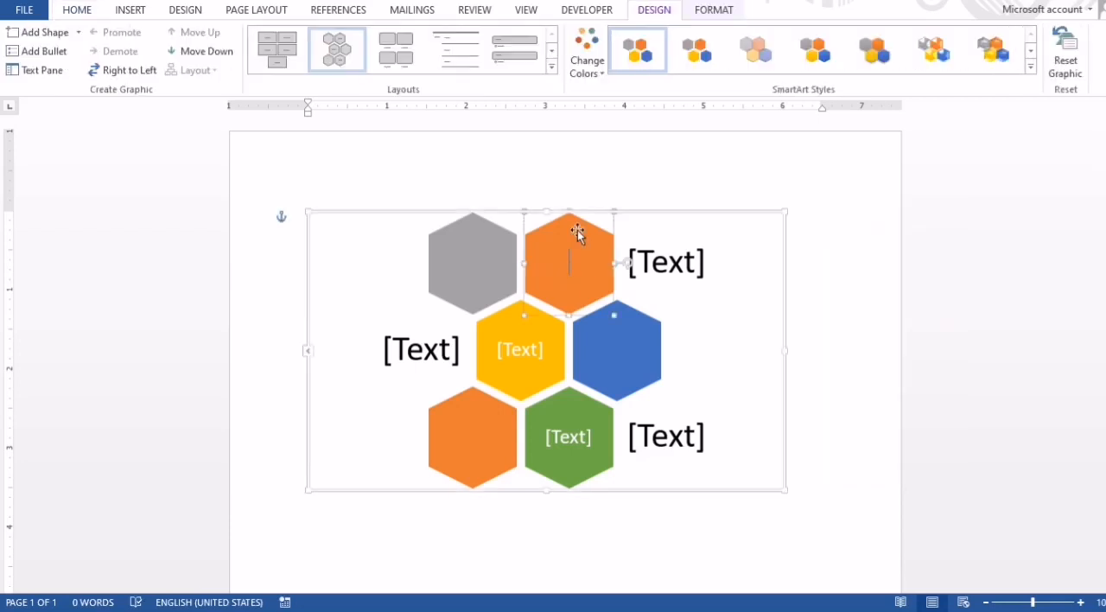
left_click(634, 217)
left_click(616, 285)
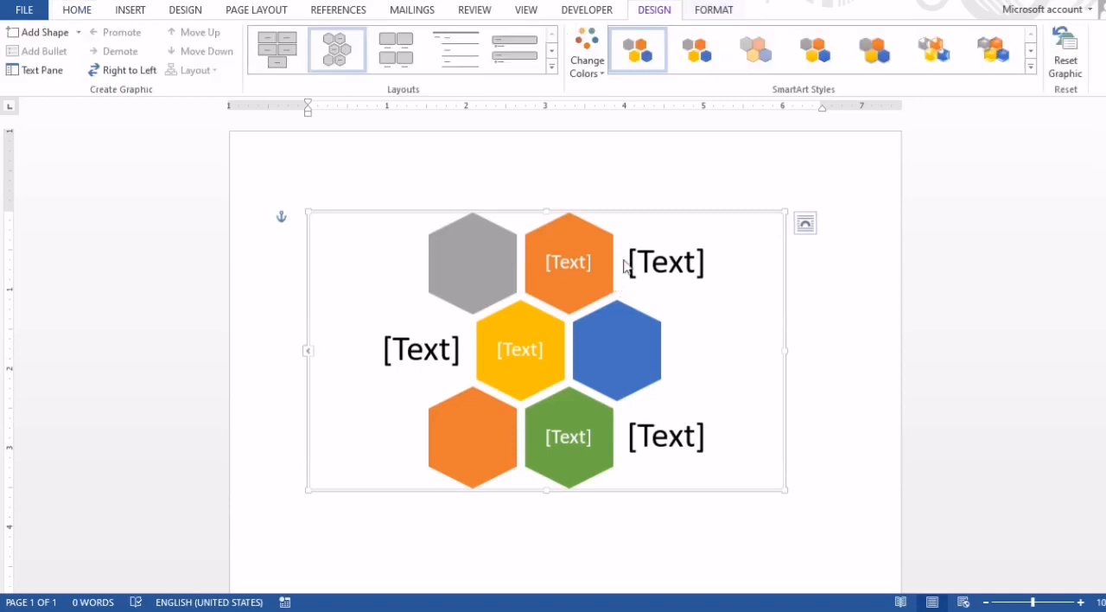
left_click_drag(681, 213, 783, 214)
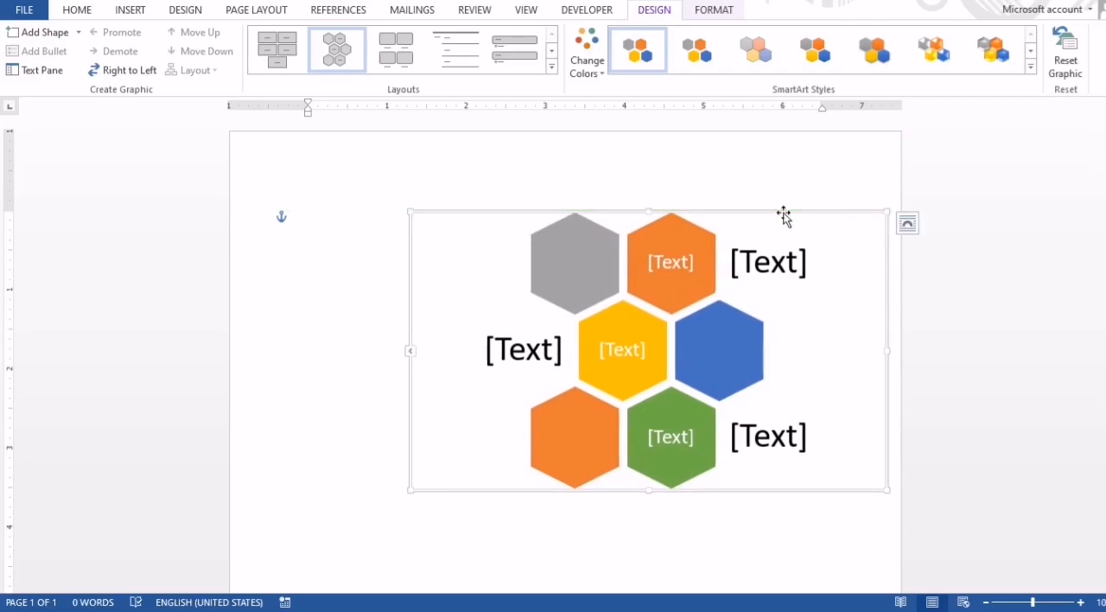
Insert the picture images (66) from the Pictures folder into the document.
left_click(136, 12)
left_click(153, 43)
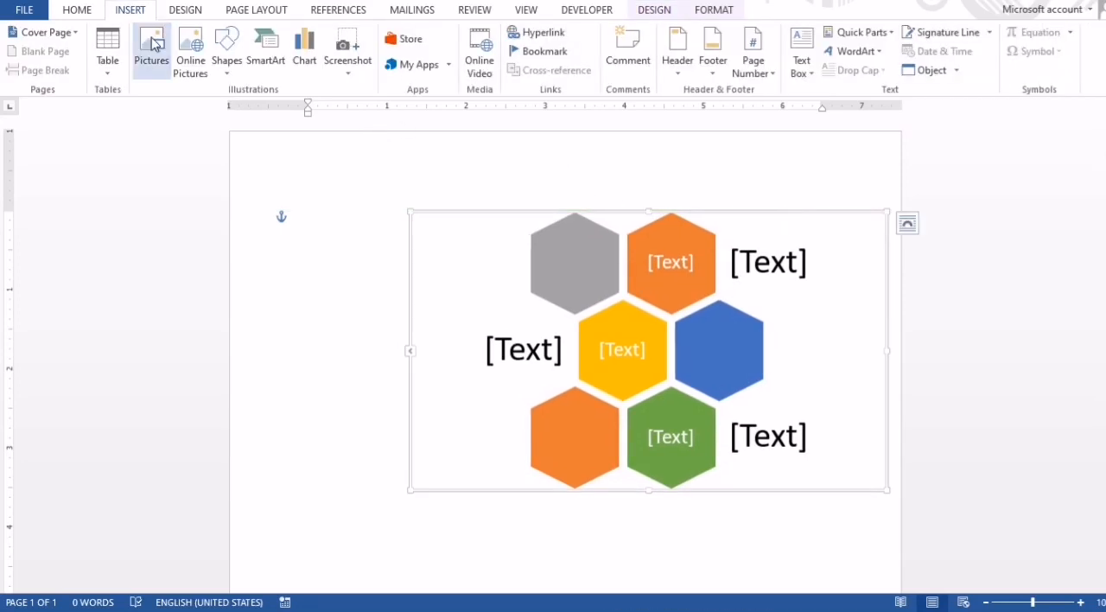
left_click_drag(502, 93, 508, 230)
scroll(506, 237, "down", 1)
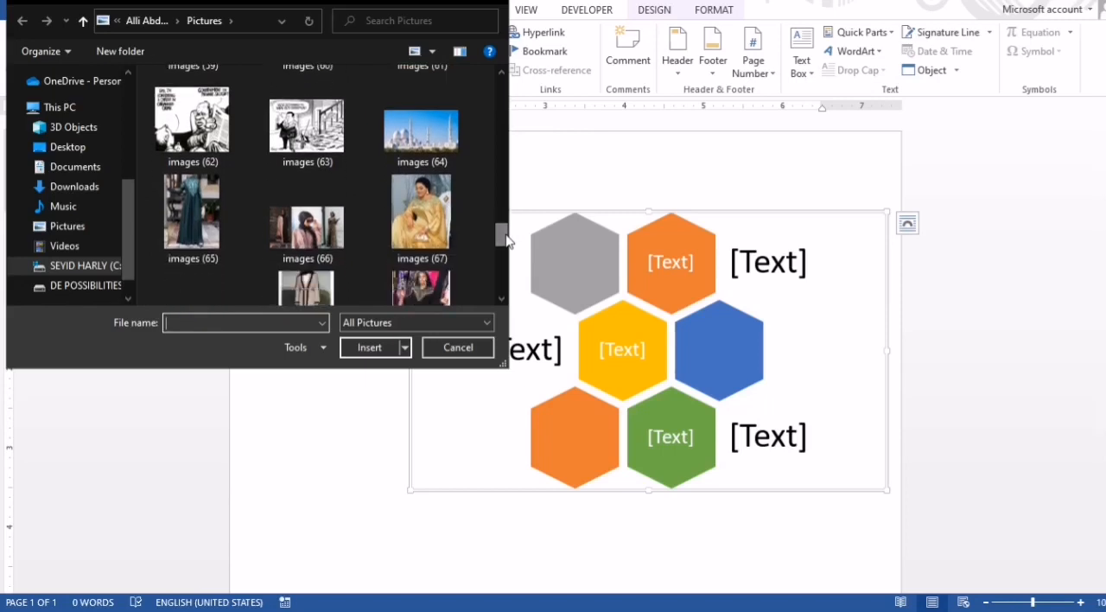
double_click(310, 243)
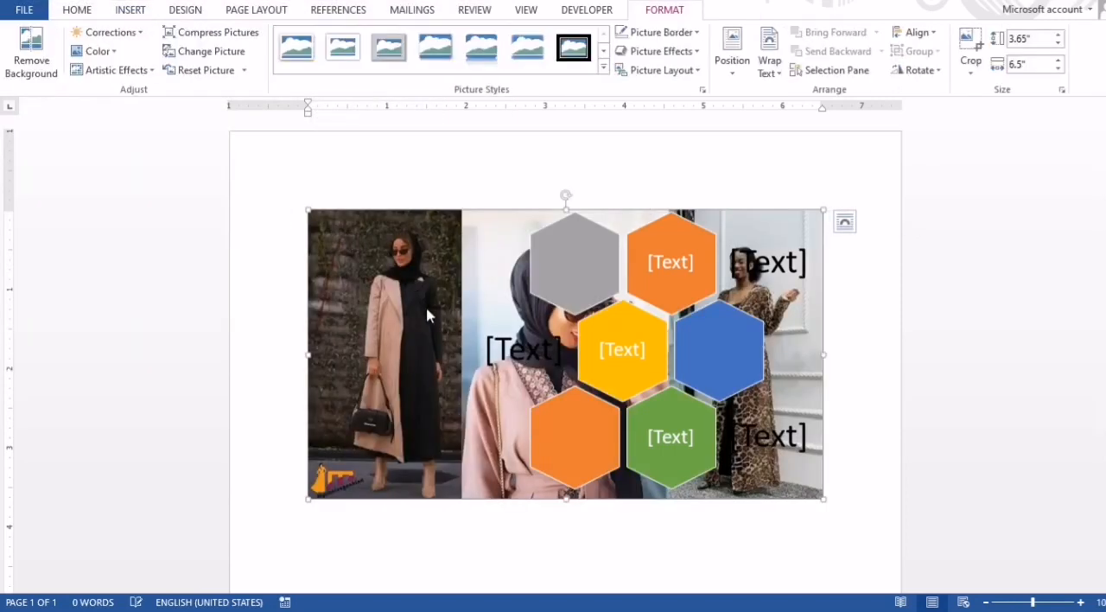